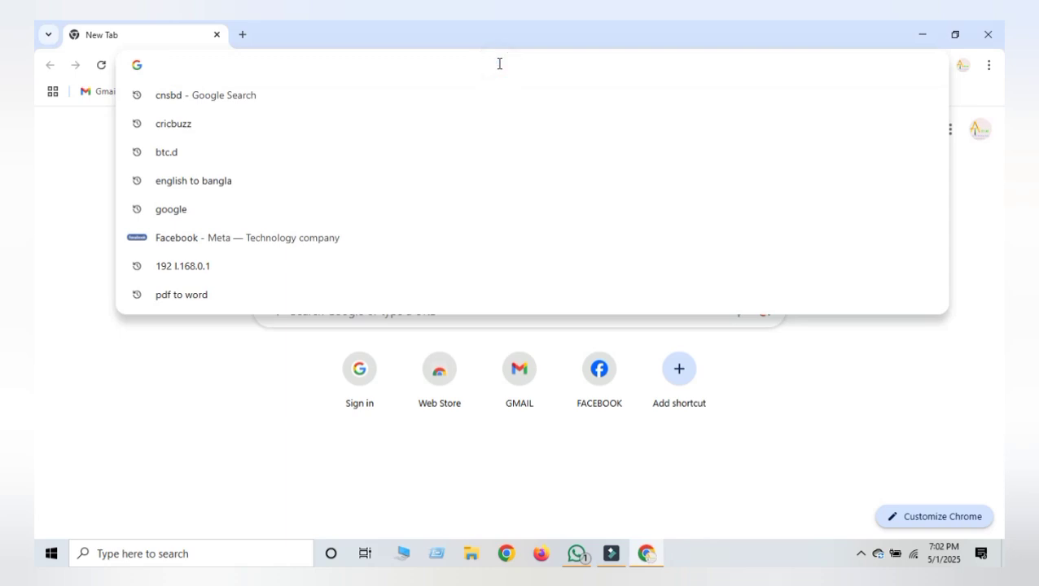
Step: Load the TP-Link TL-WR840N login page at 192.168.101.1 in Chrome
text(1)
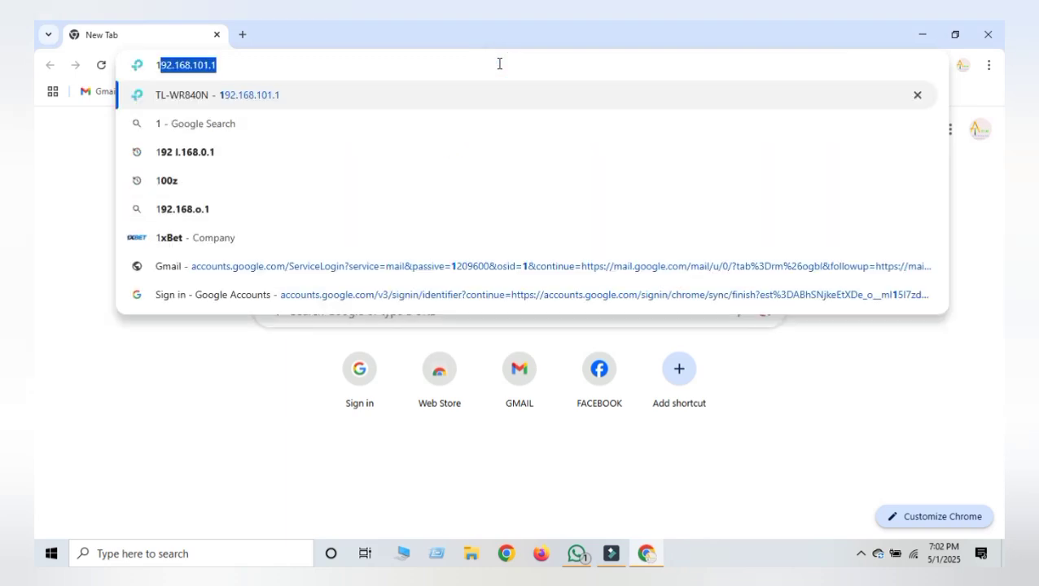
text(92.1)
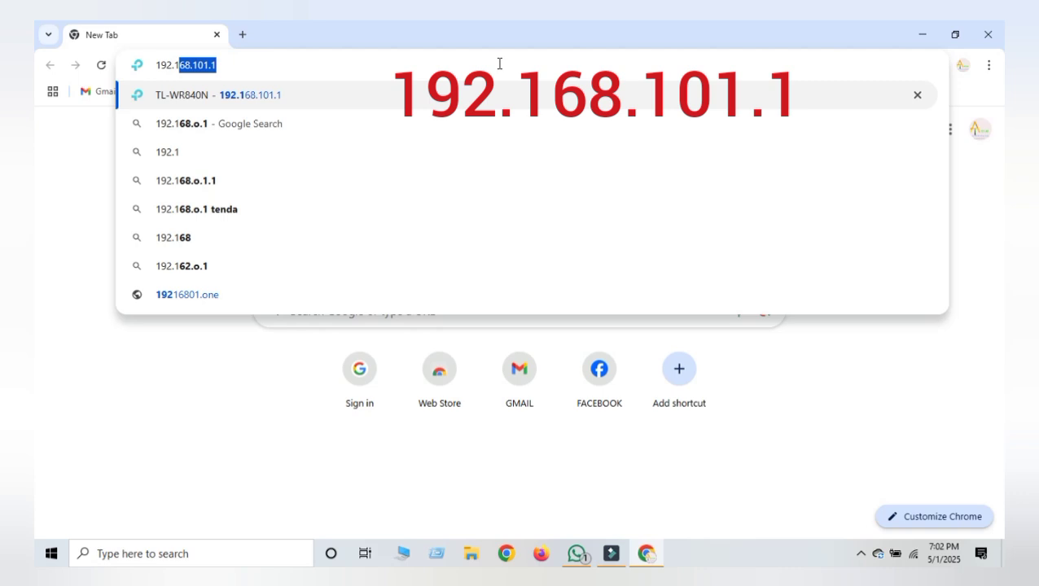
text(68)
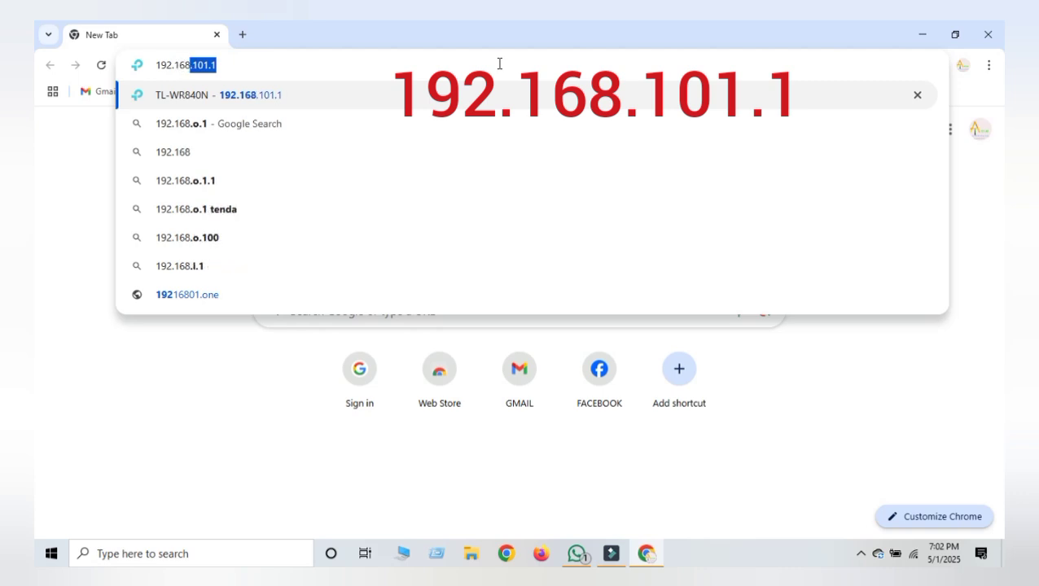
text(.1)
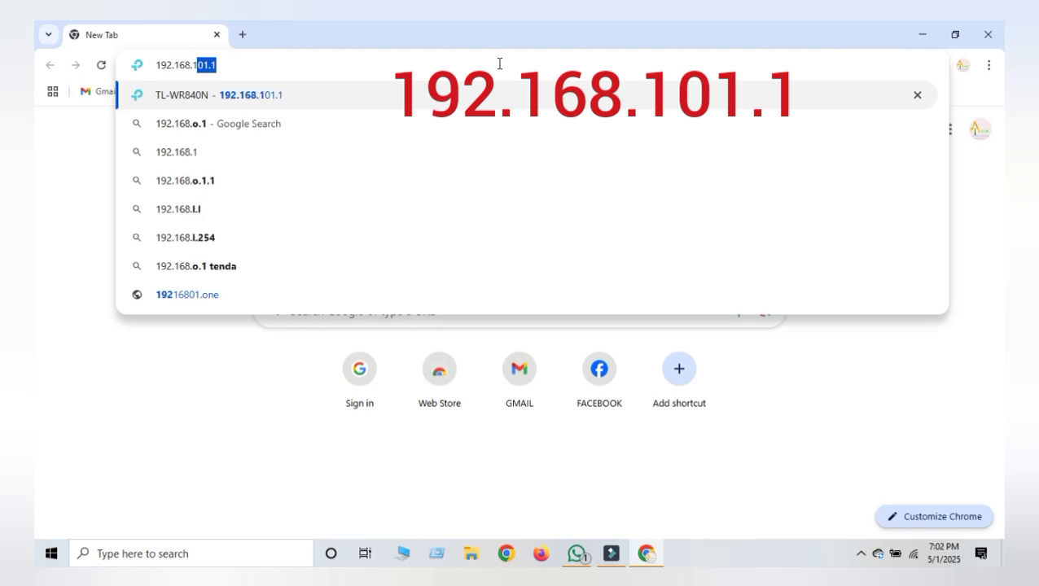
text(01)
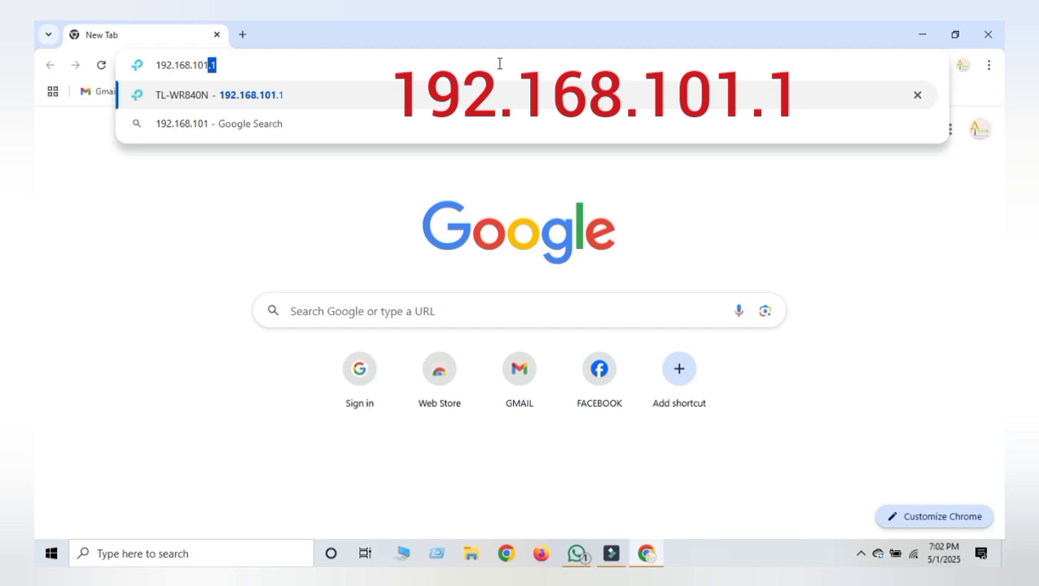
text(.1)
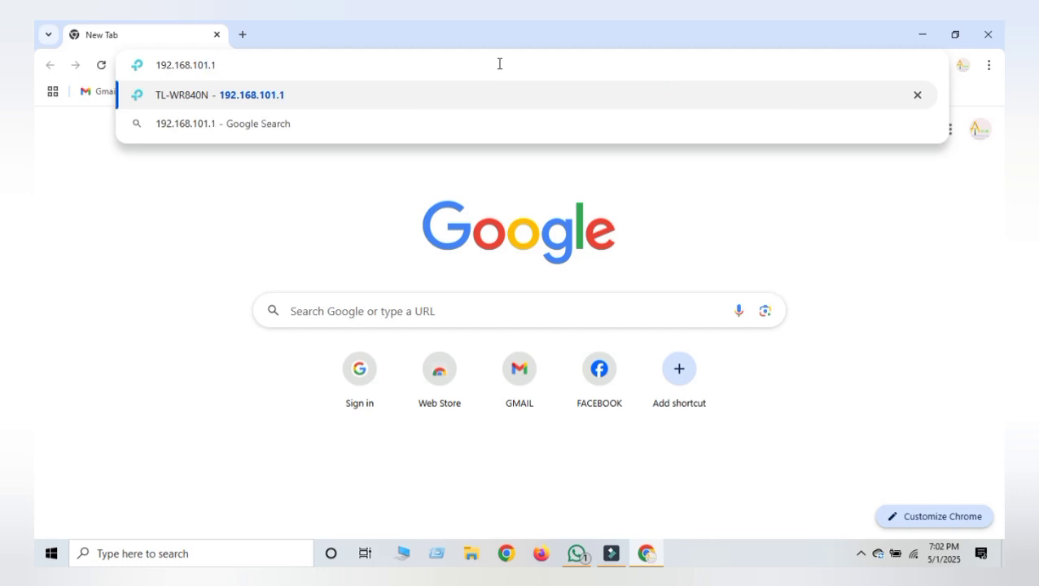
key(Return)
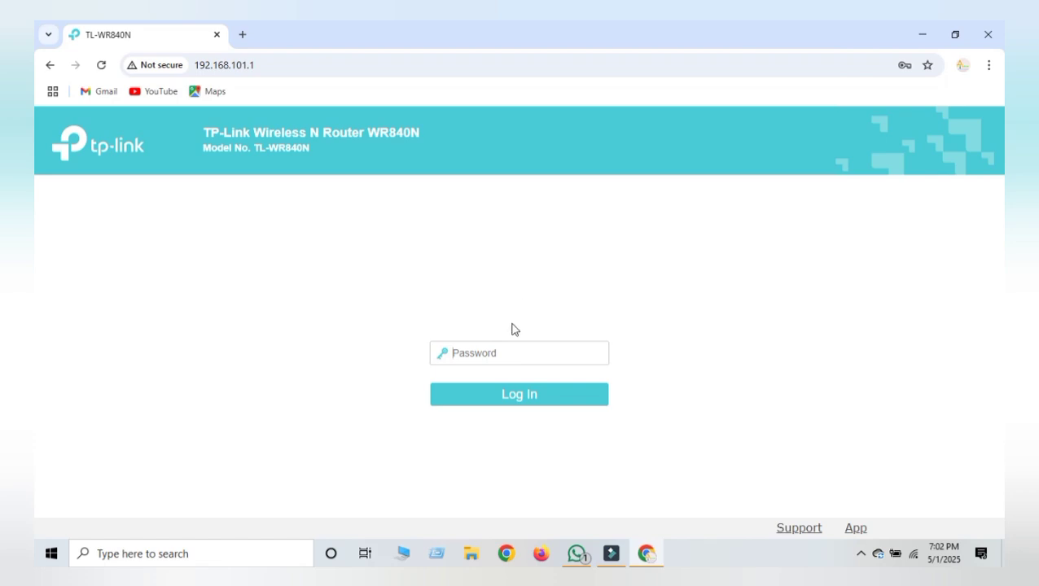
Step: Log in to the router admin with the admin password to reach the Status page
click(503, 354)
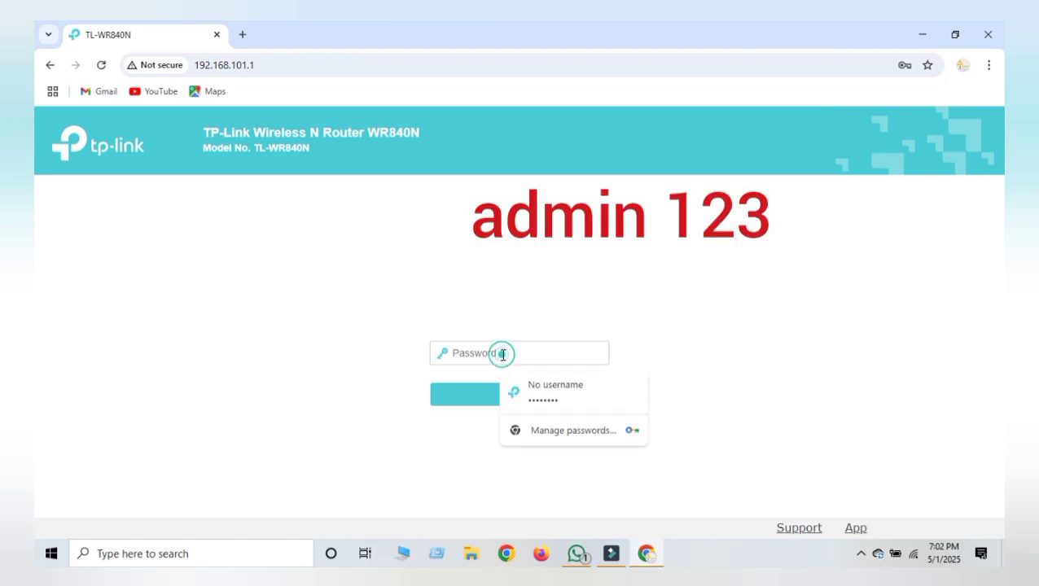
text(a)
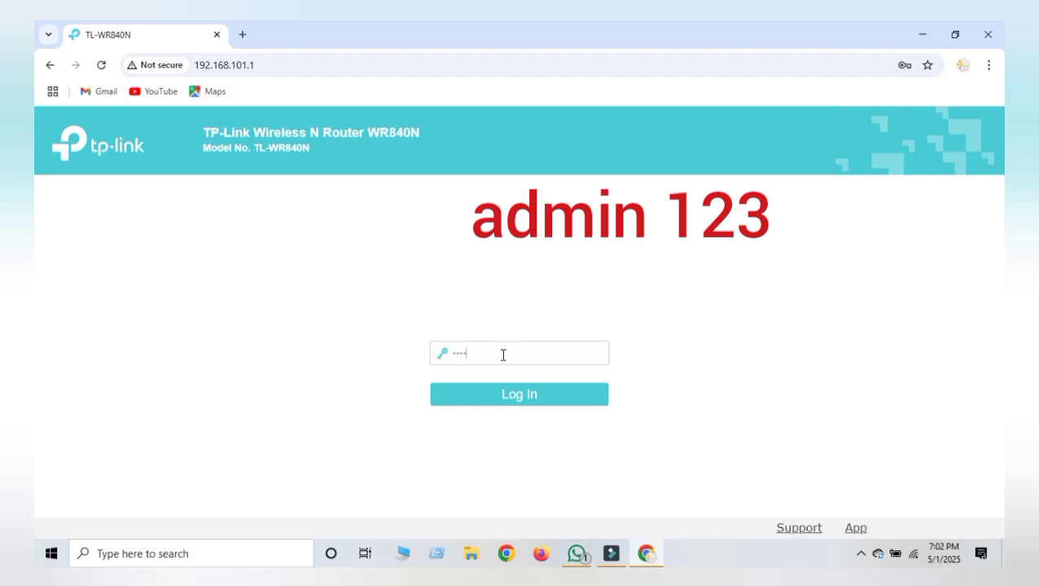
text(dmin1)
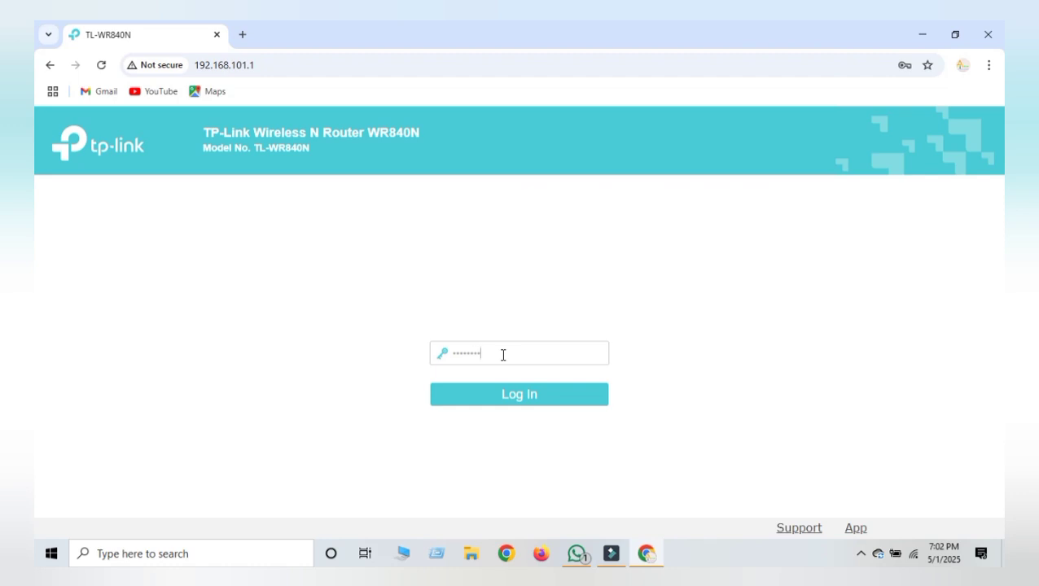
text(23)
click(521, 403)
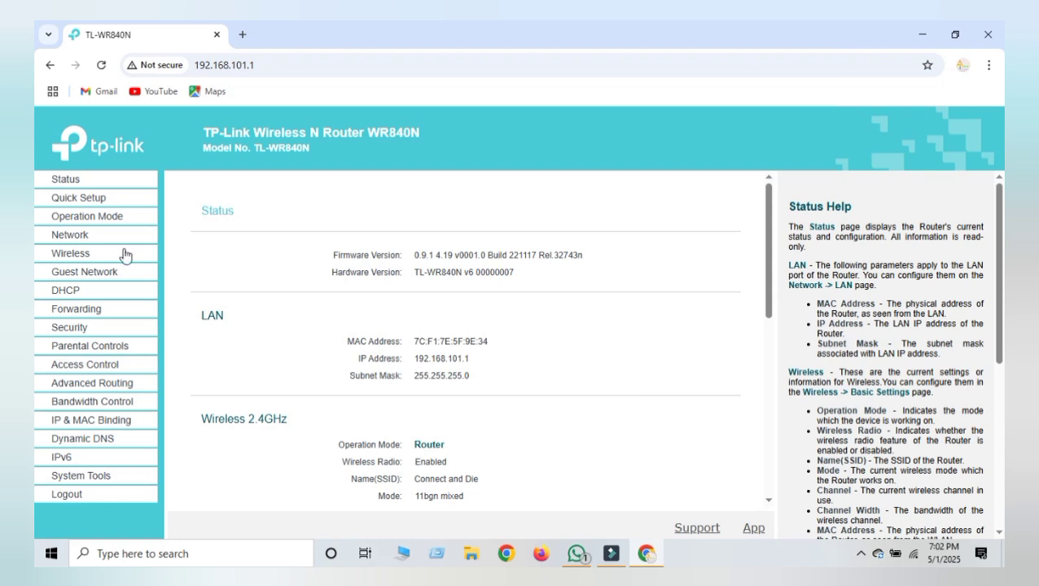
Step: Browse Quick Setup, Operation Mode and Network, then return to Wireless Settings showing 'Connect and Die'
click(84, 256)
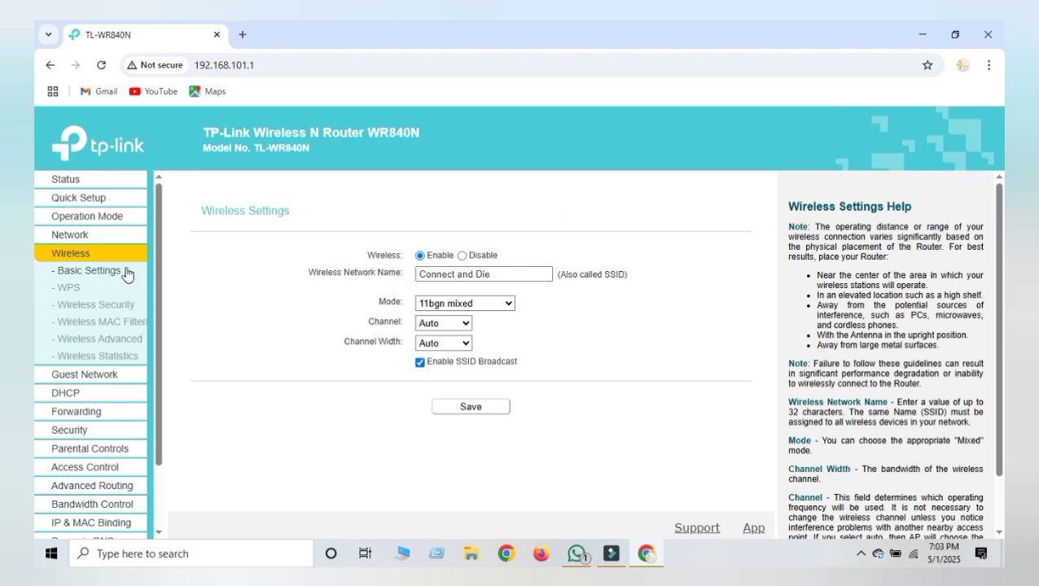
click(108, 198)
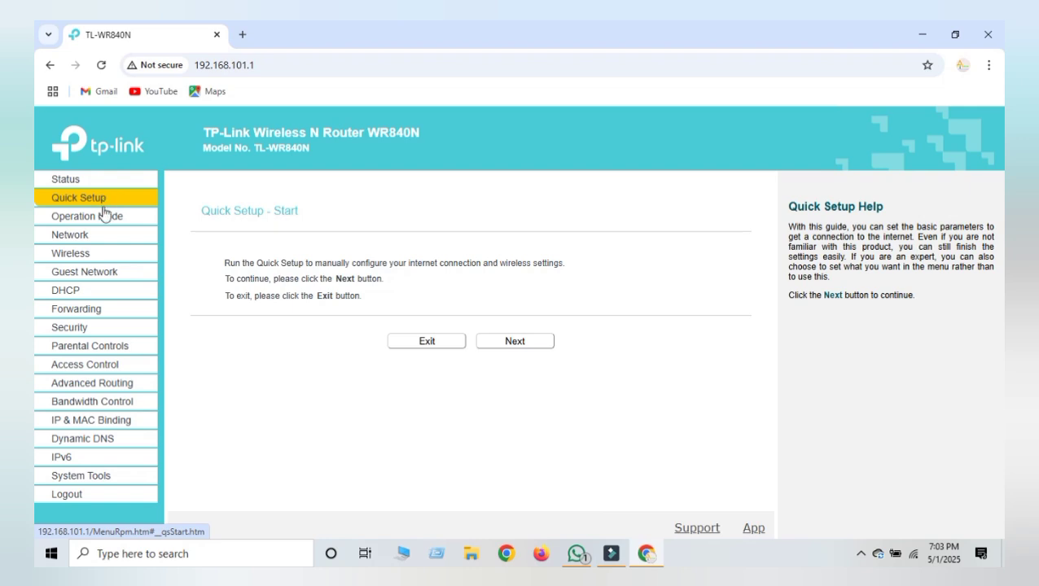
click(102, 218)
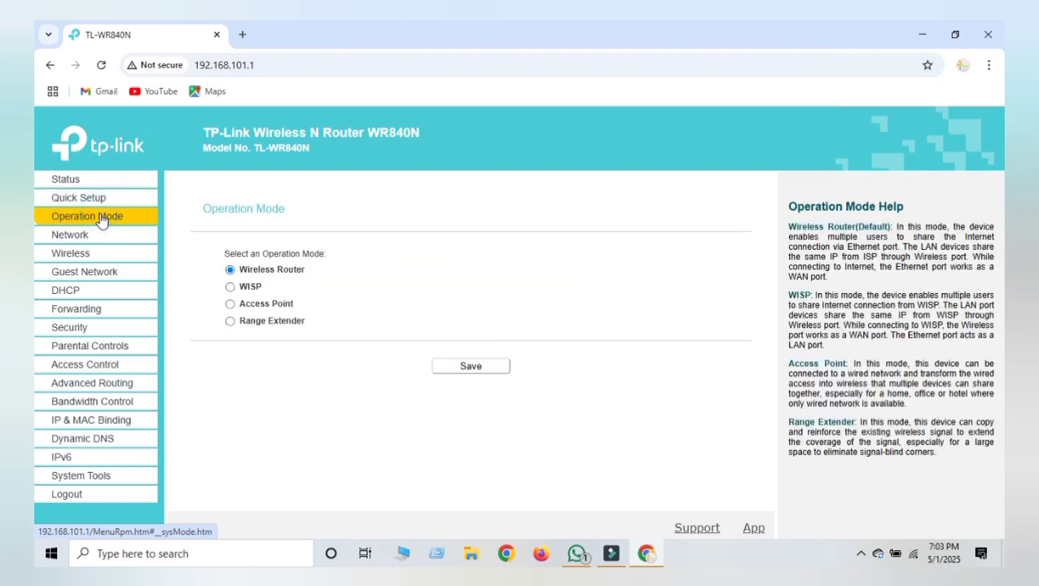
click(101, 240)
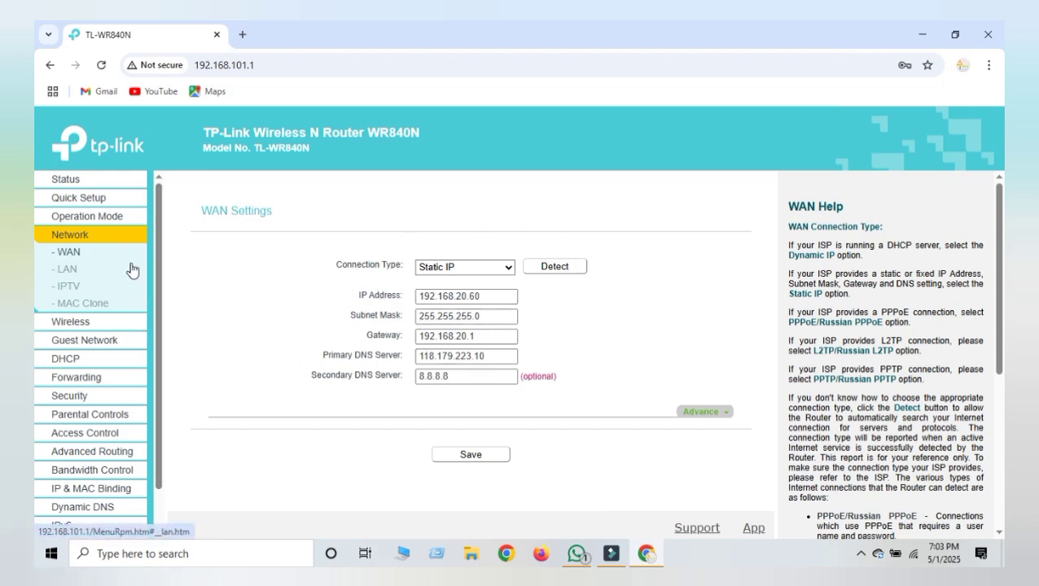
click(86, 327)
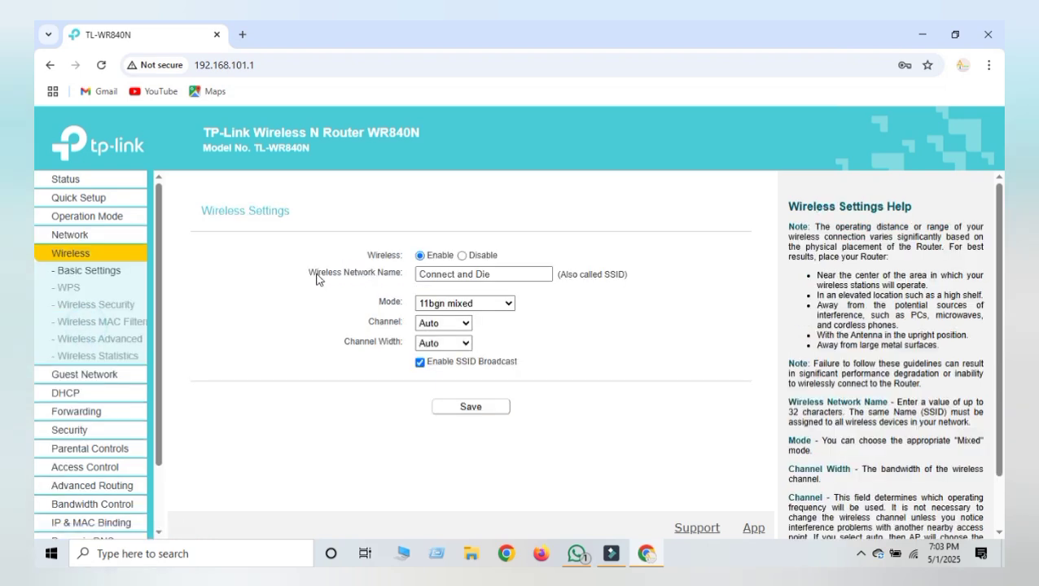
Step: Open Wireless Security to show WPA2-PSK with AES and the Wi-Fi password
click(452, 274)
click(111, 275)
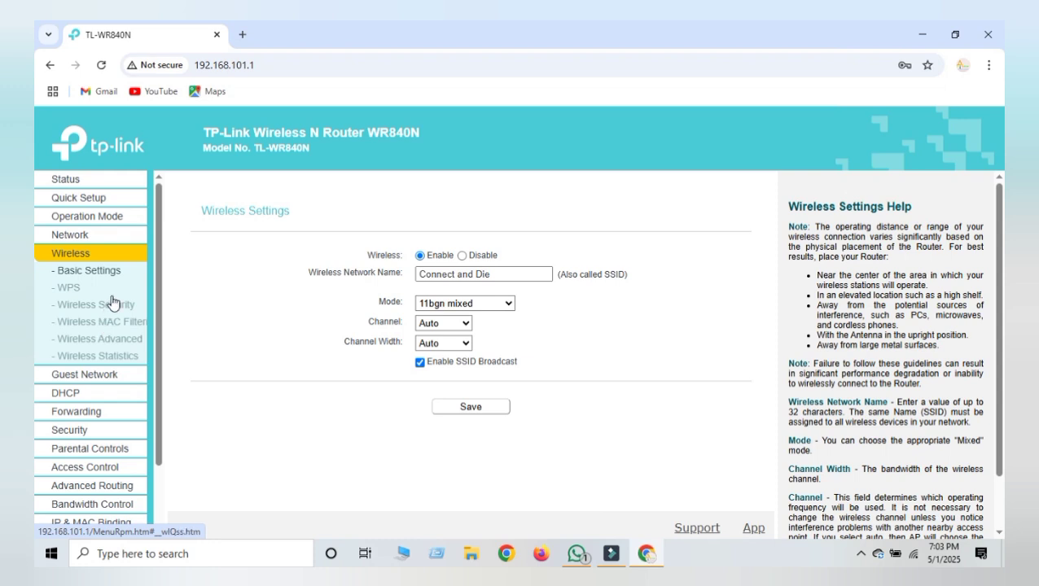
click(112, 308)
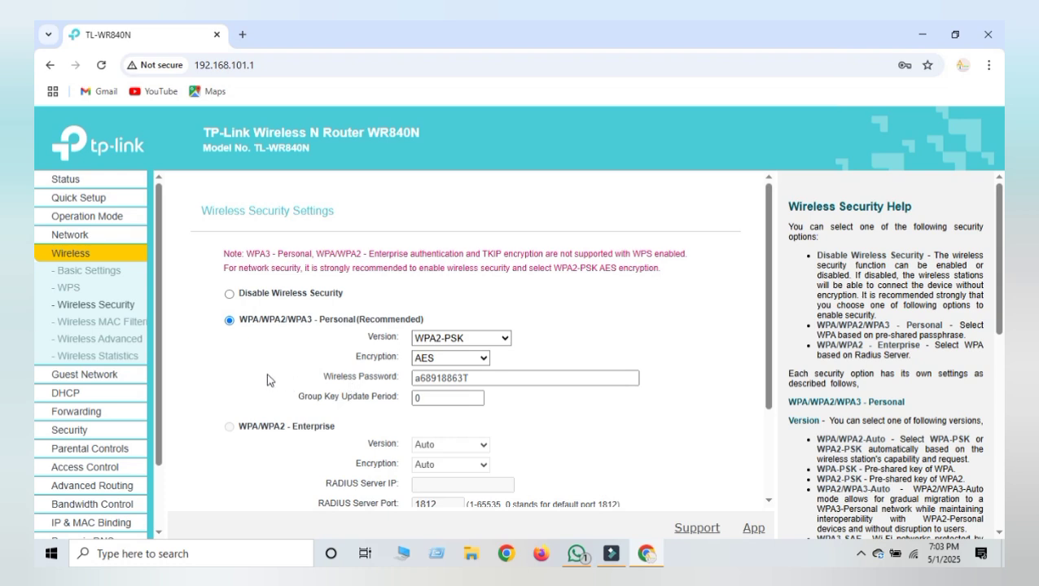
Step: Check the Wireless Password field, then go back to Basic Settings for 'Connect and Die'
click(769, 502)
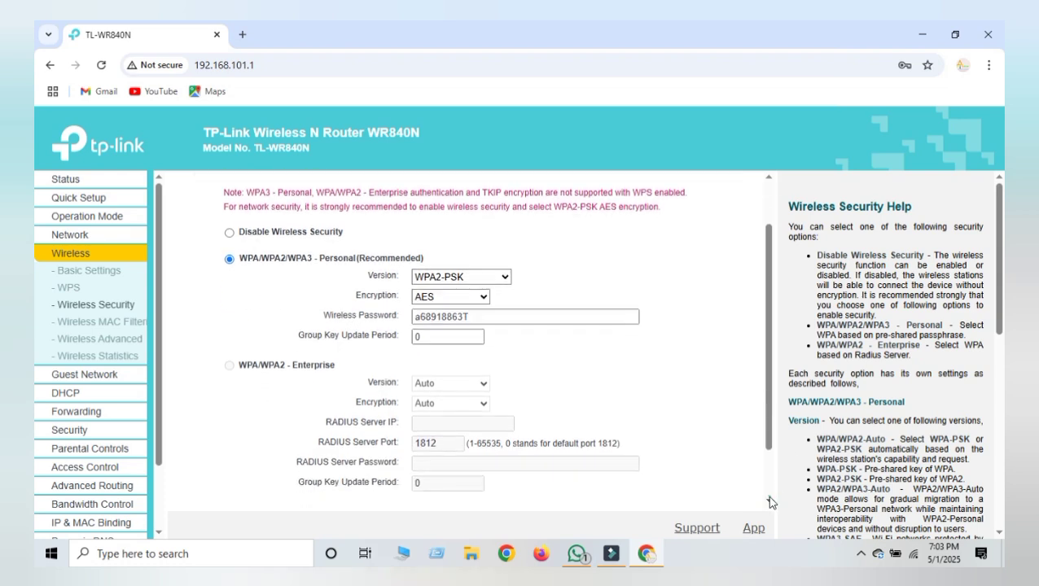
click(489, 251)
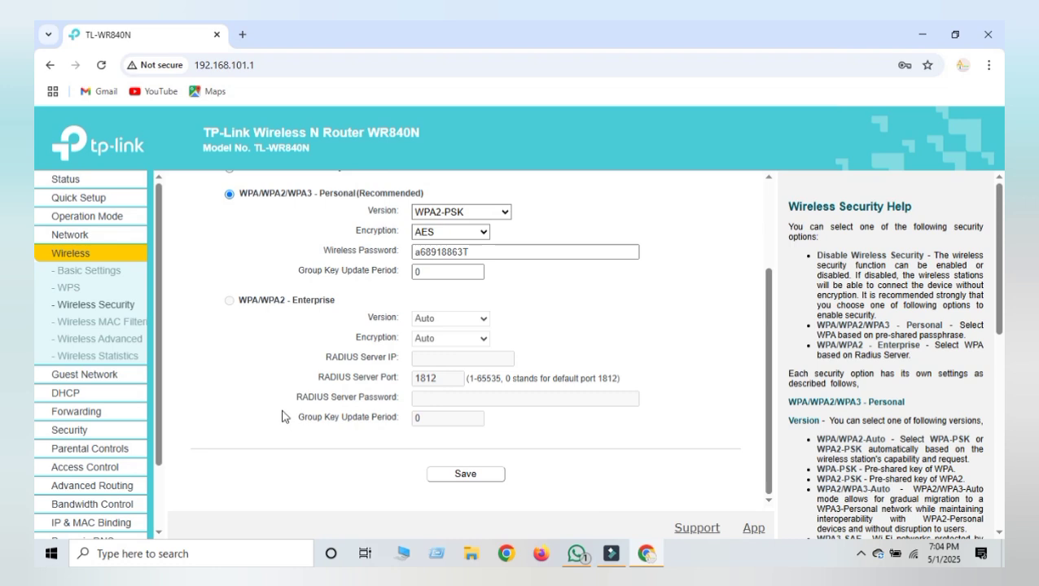
click(91, 268)
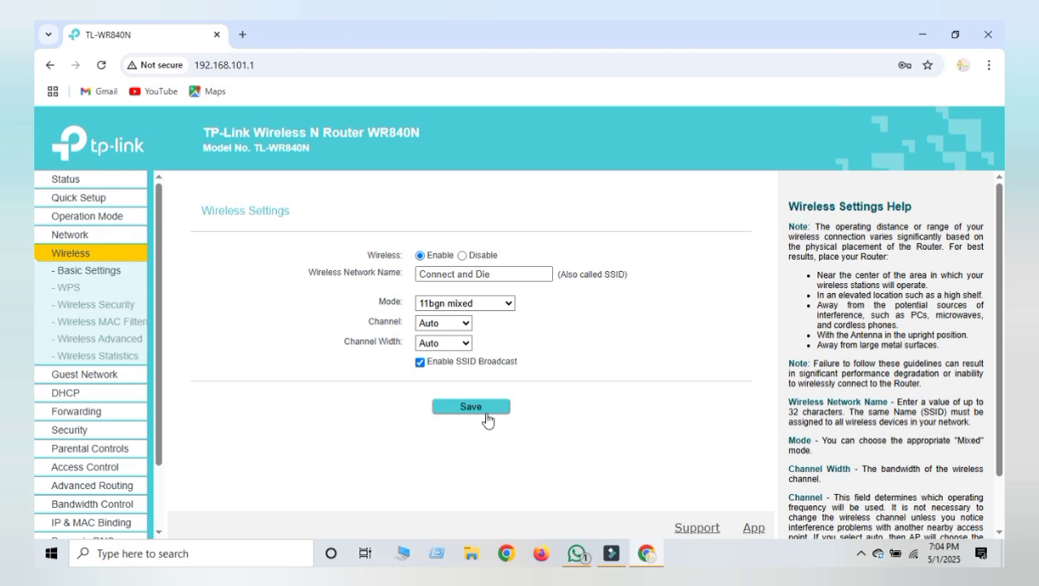
Step: View Network, Guest Network and Wireless MAC Filtering (disabled, no entries), then open a new tab
click(70, 235)
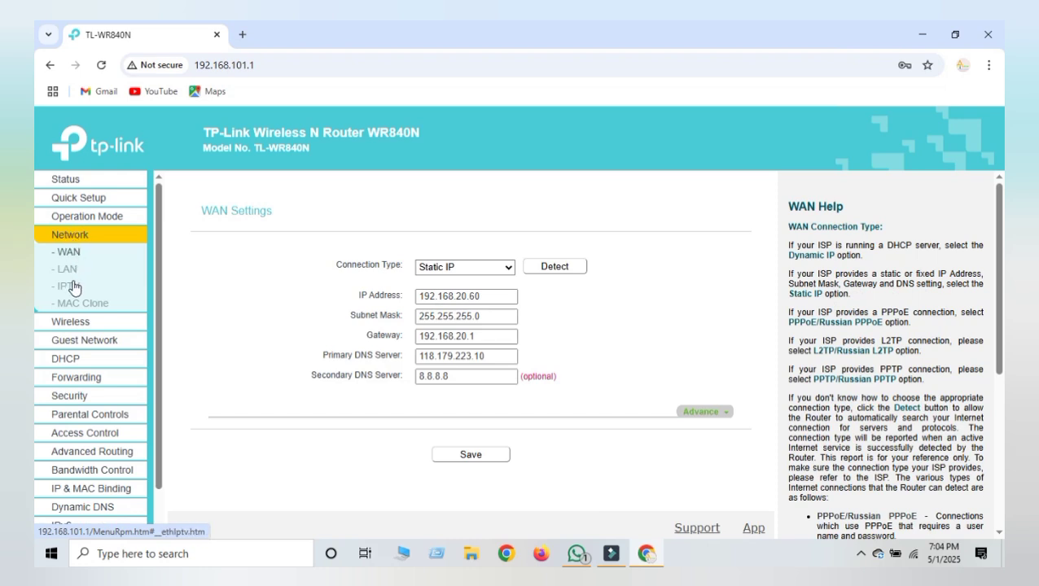
click(86, 349)
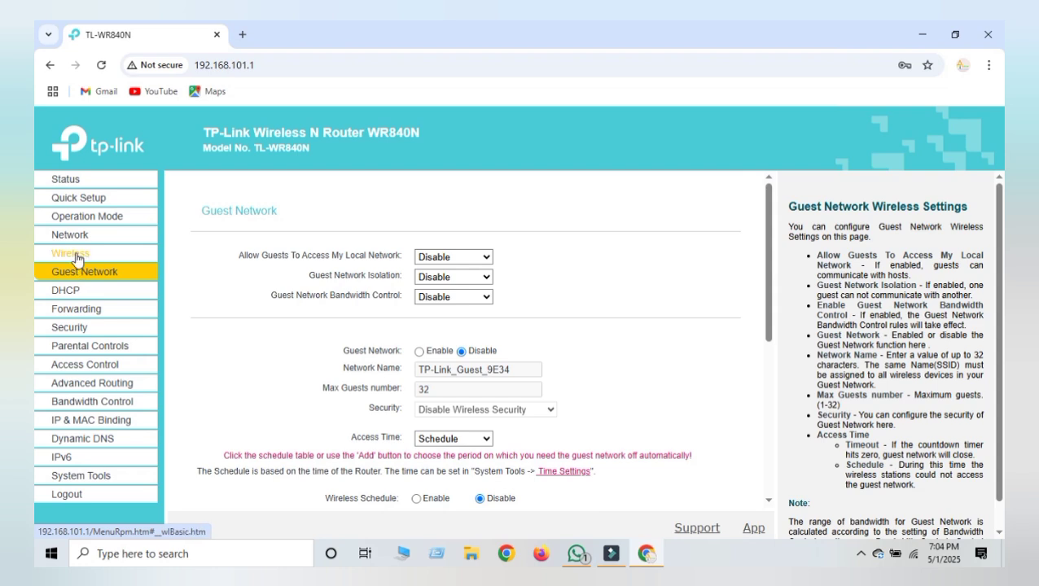
click(77, 259)
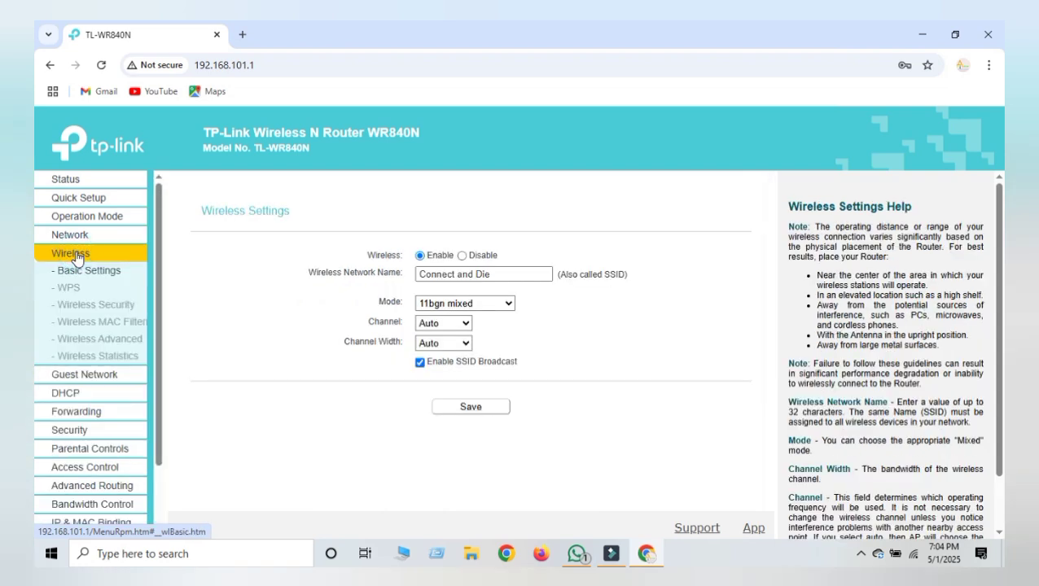
click(99, 329)
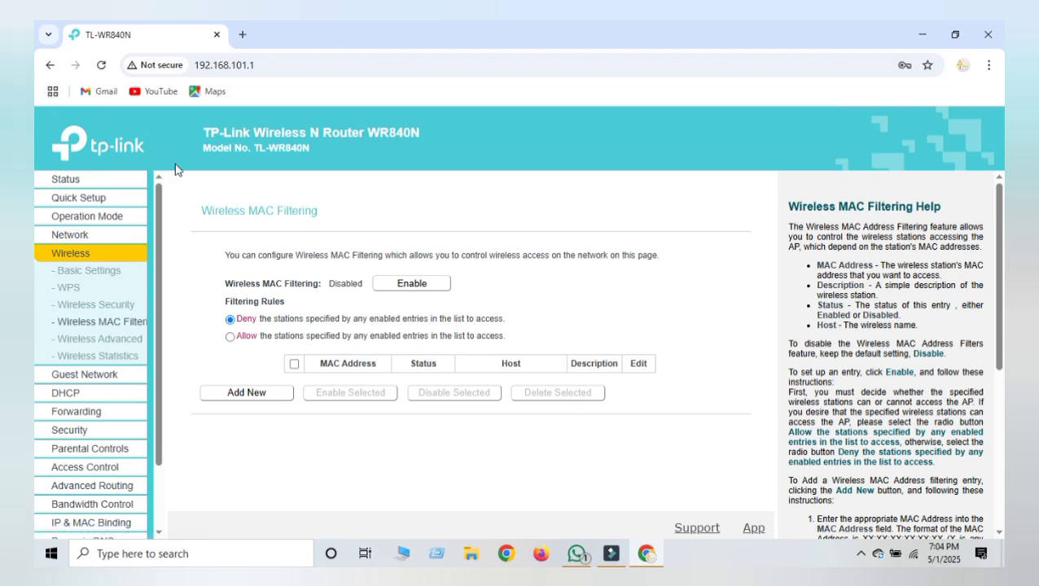
click(242, 36)
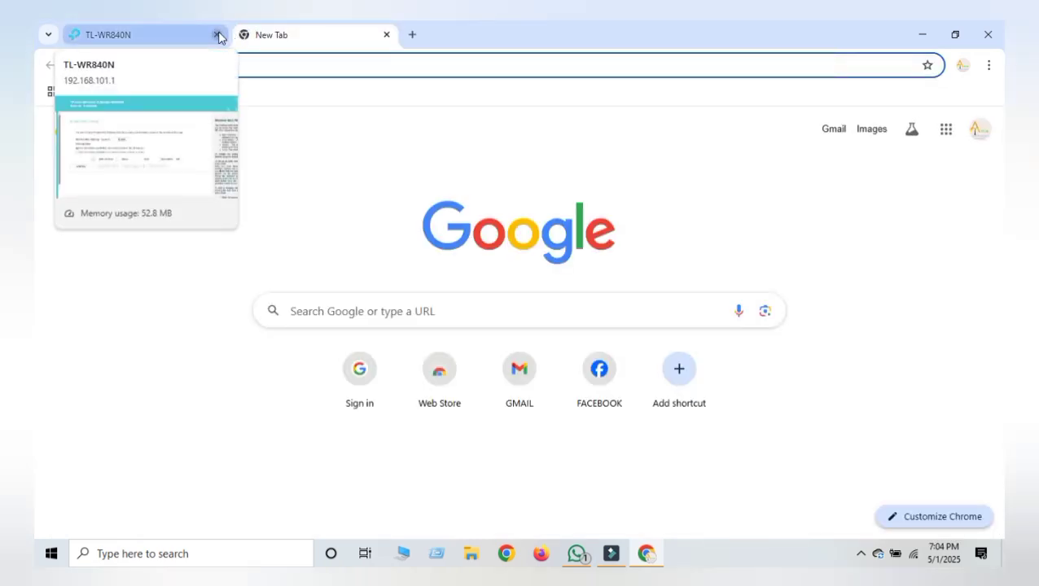
Step: Close the TL-WR840N router tab and mute the system sound
click(217, 35)
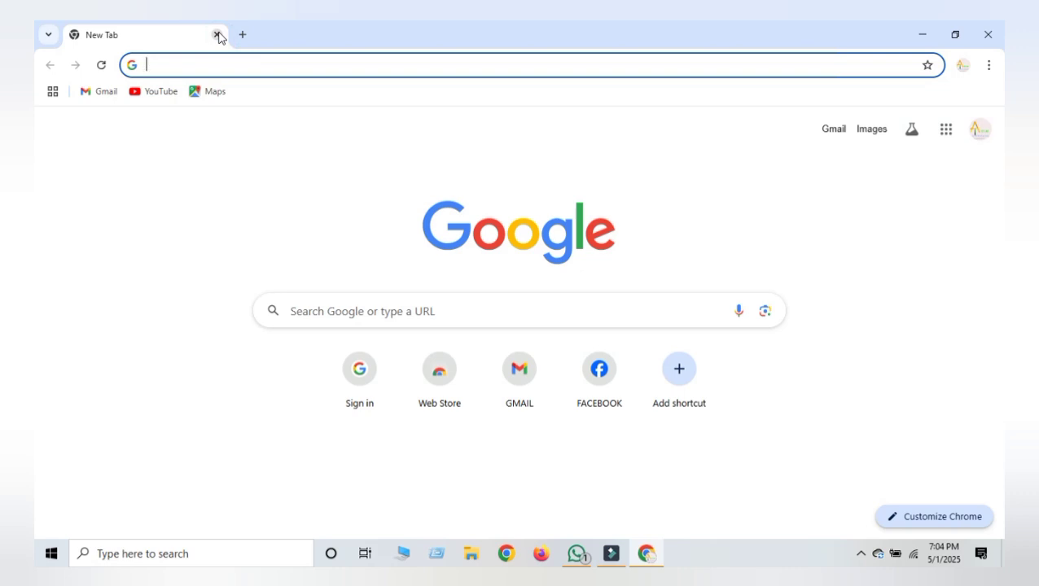
key(XF86AudioMute)
key(XF86AudioMute)
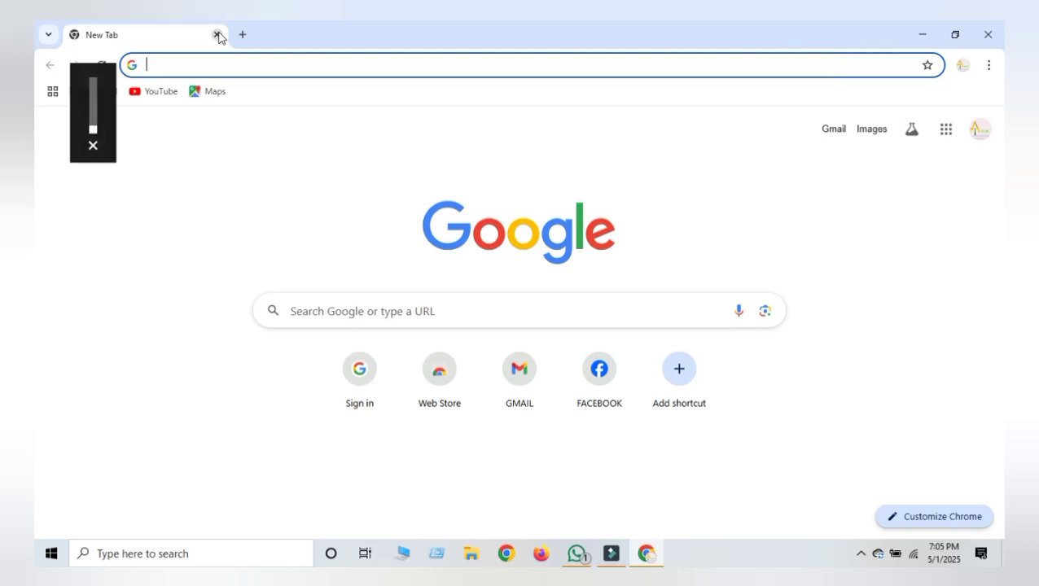